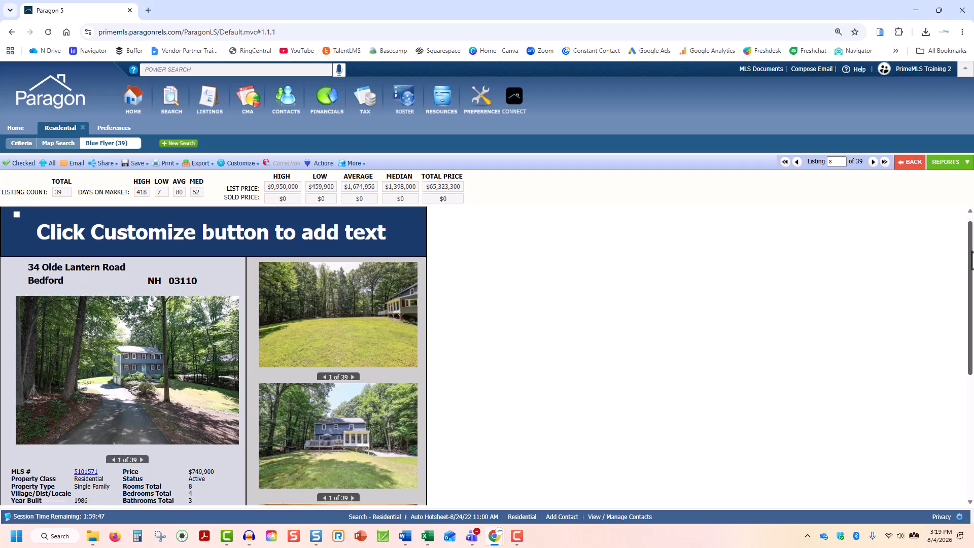
Look over the flyer, open its field customization and check the available property classes, keeping Residential selected.
drag(971, 248, 970, 334)
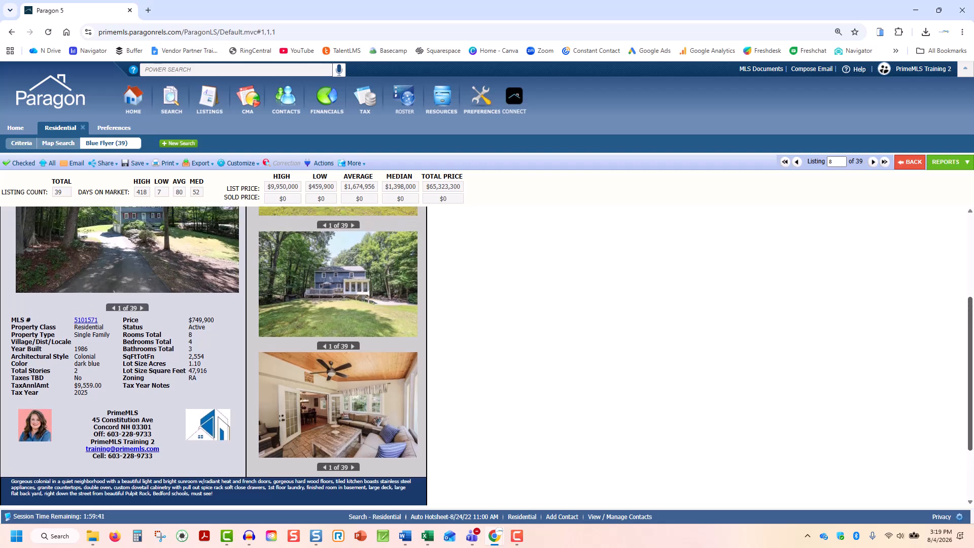
drag(971, 330, 967, 227)
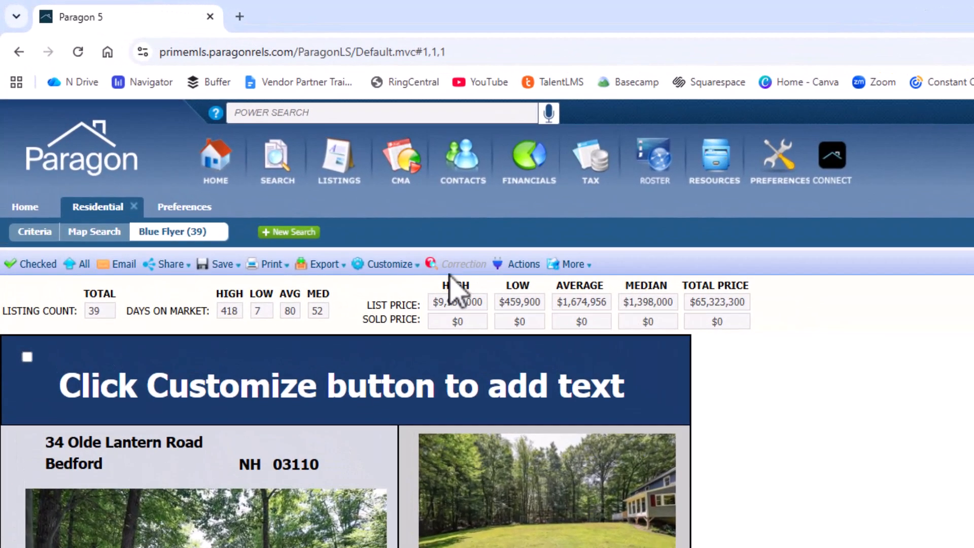
click(403, 270)
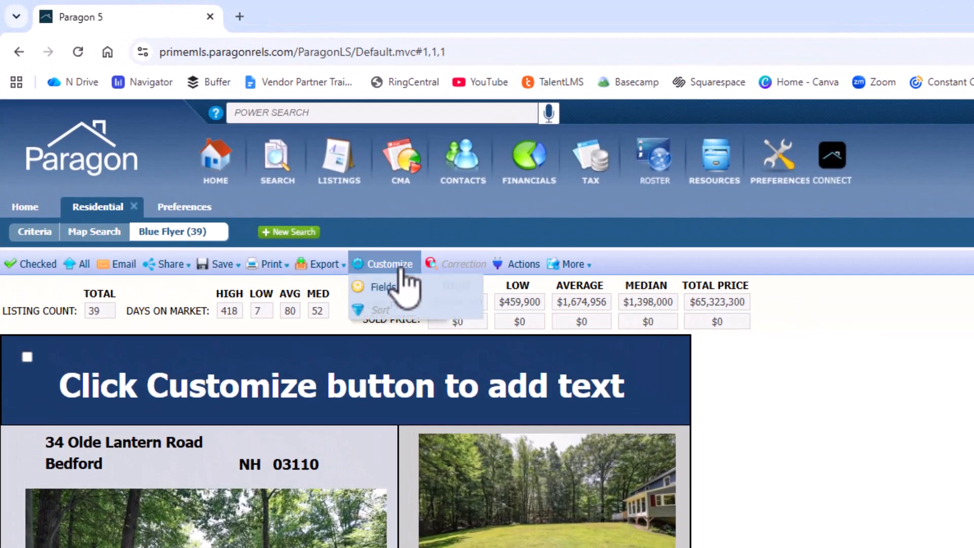
click(401, 285)
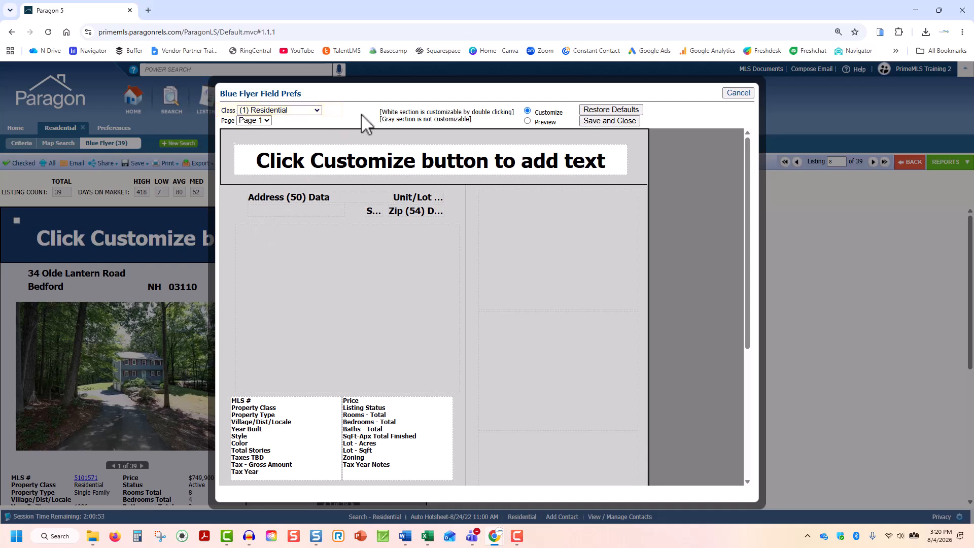
click(316, 111)
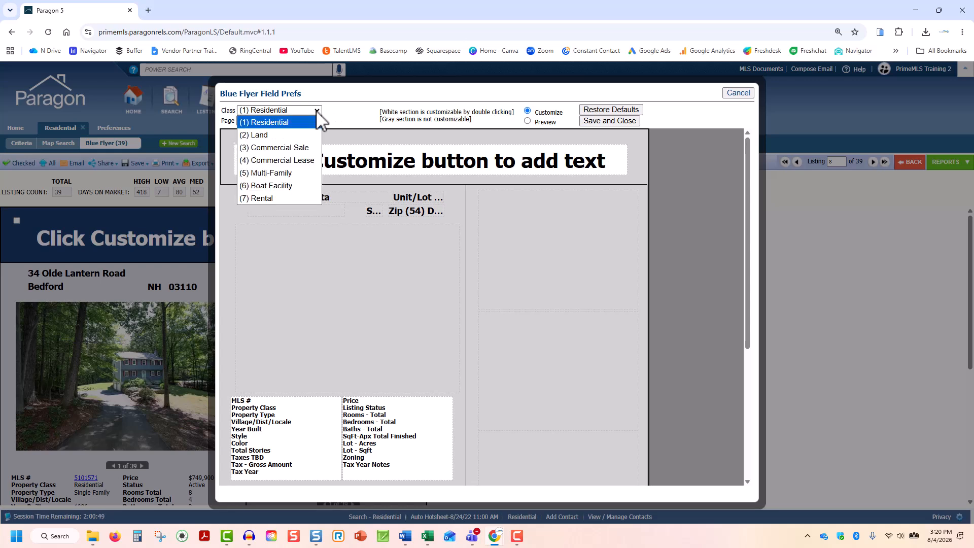
click(341, 112)
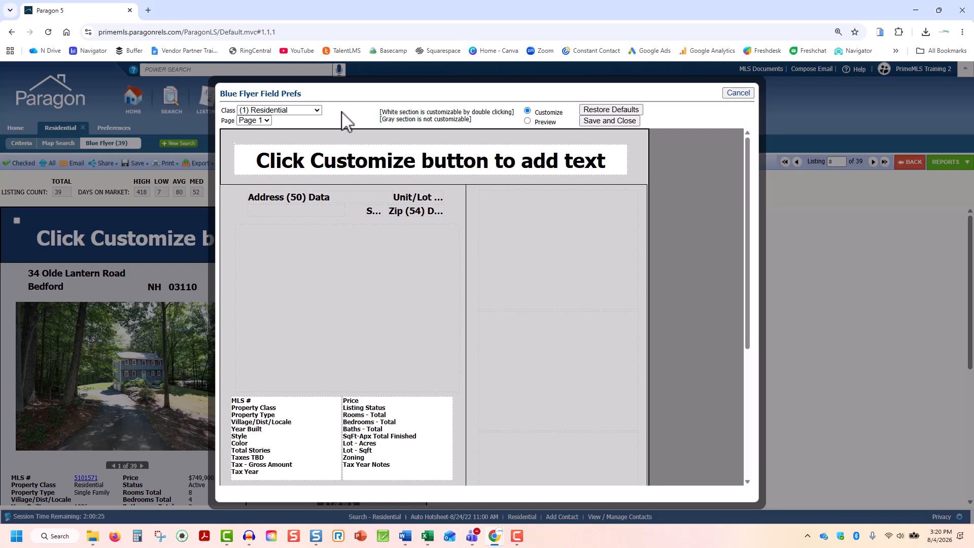
Replace the flyer's headline placeholder with "OPEN HOUSE - THIS WEEKEND".
double_click(364, 161)
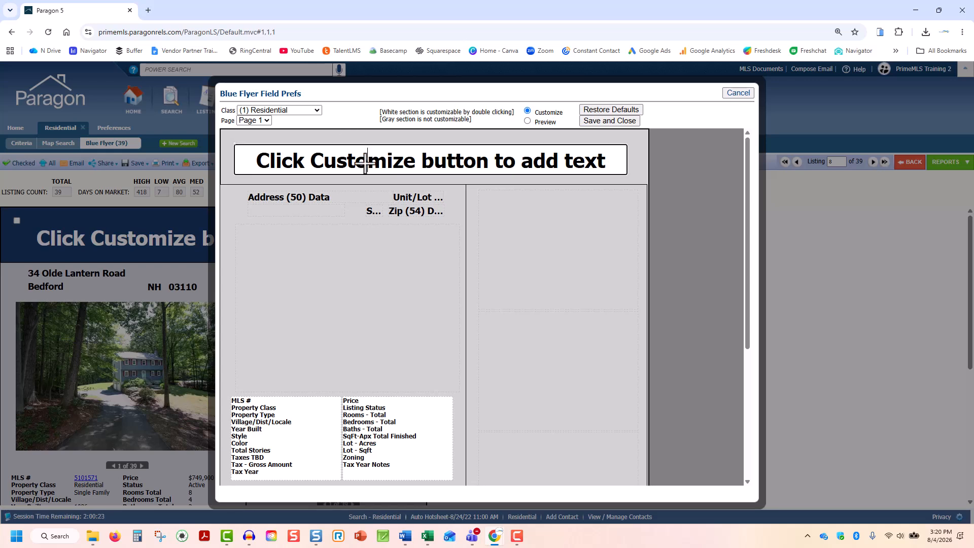
triple_click(365, 162)
text(OPEN H)
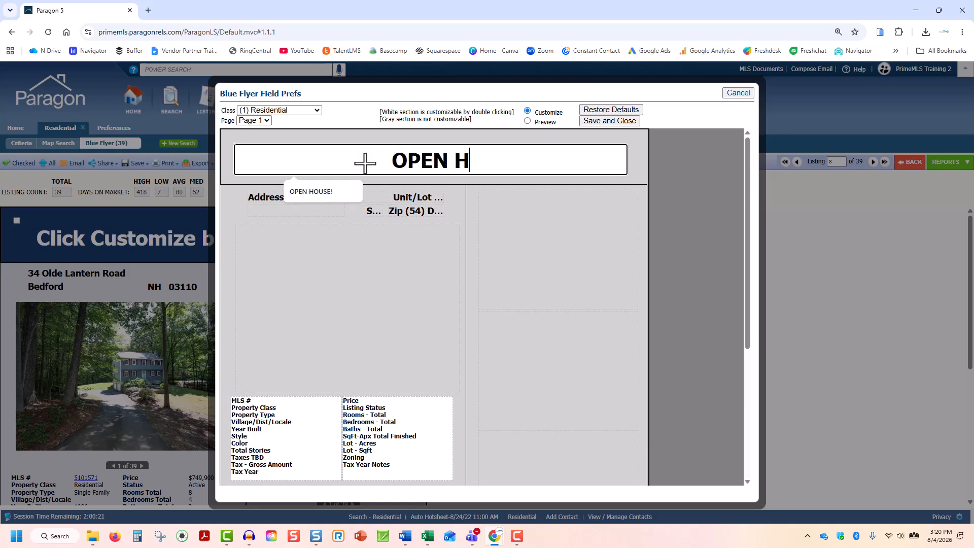
text(OUSE - THIS WEEKEND)
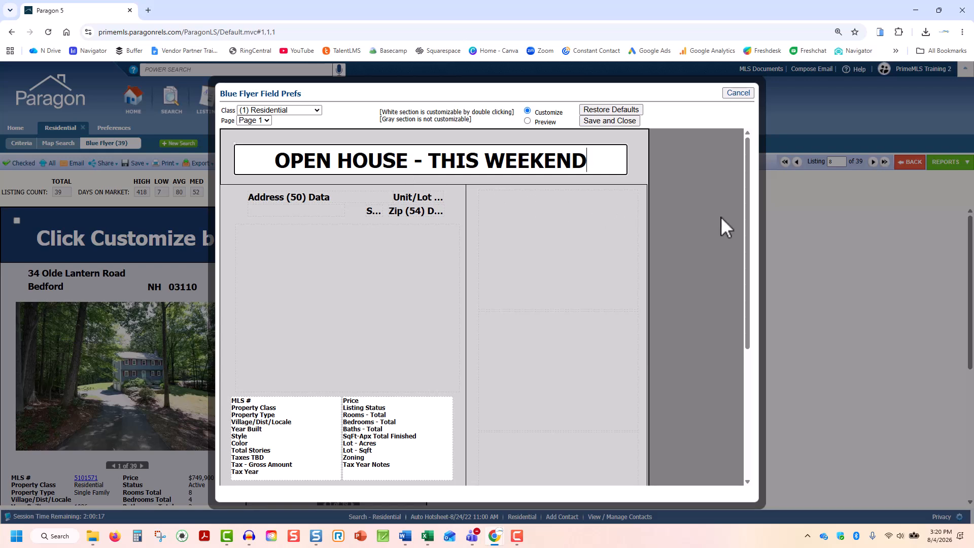
Replace the placeholder below Public Remarks with the copied invitation "Bring your buyers on Saturday August 8th from 11-3 to tour this beautiful property!...".
drag(746, 182, 756, 314)
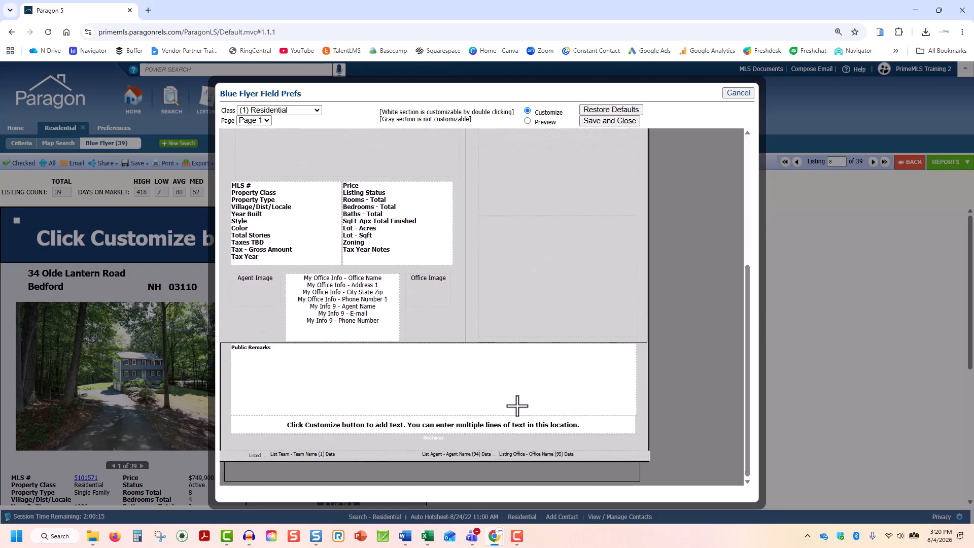
double_click(480, 425)
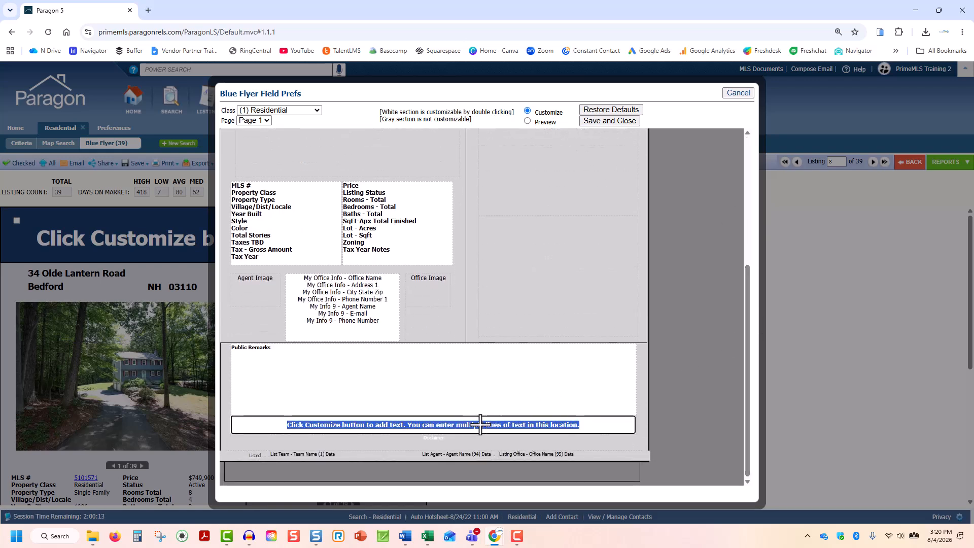
key(ctrl+v)
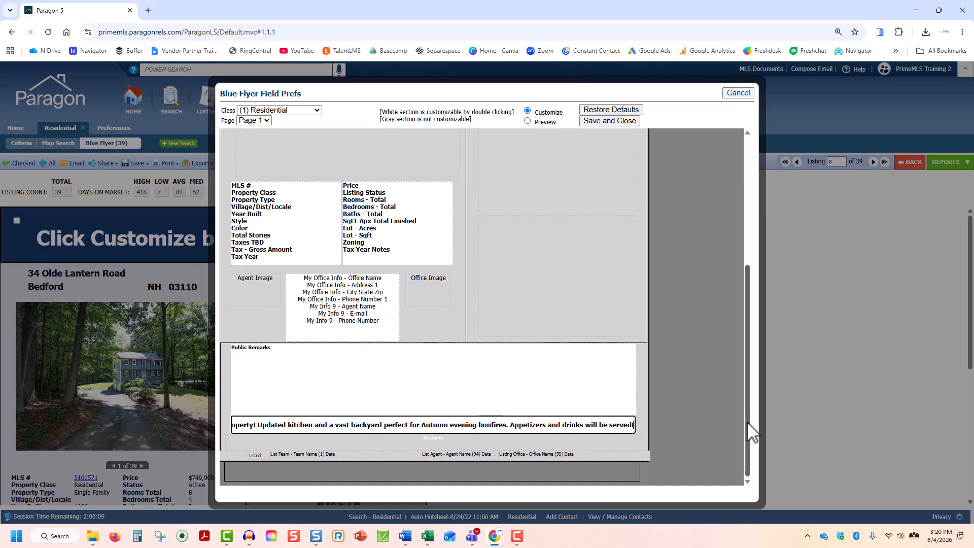
Add the Garage and Garage Capacity fields to the flyer's property details column that starts with Price.
drag(747, 421, 746, 380)
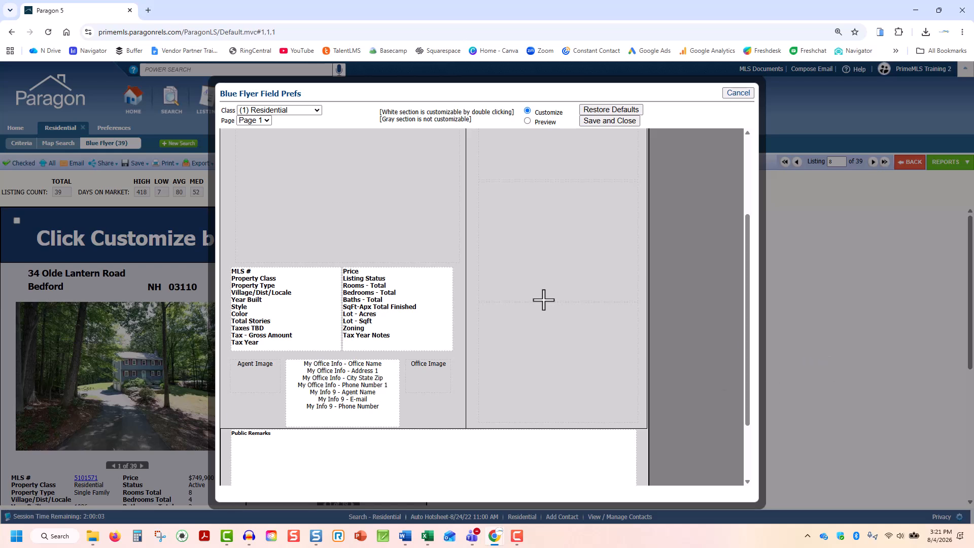
click(402, 328)
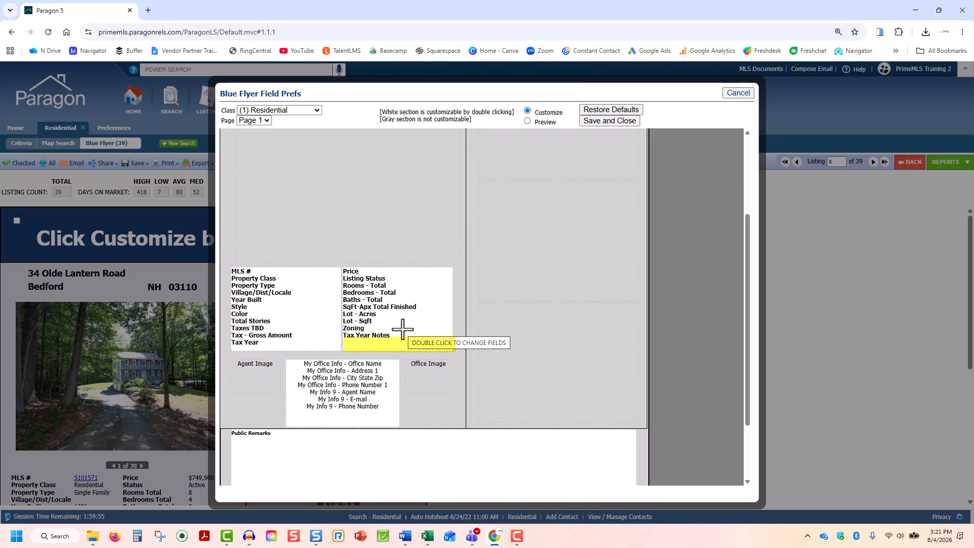
double_click(402, 329)
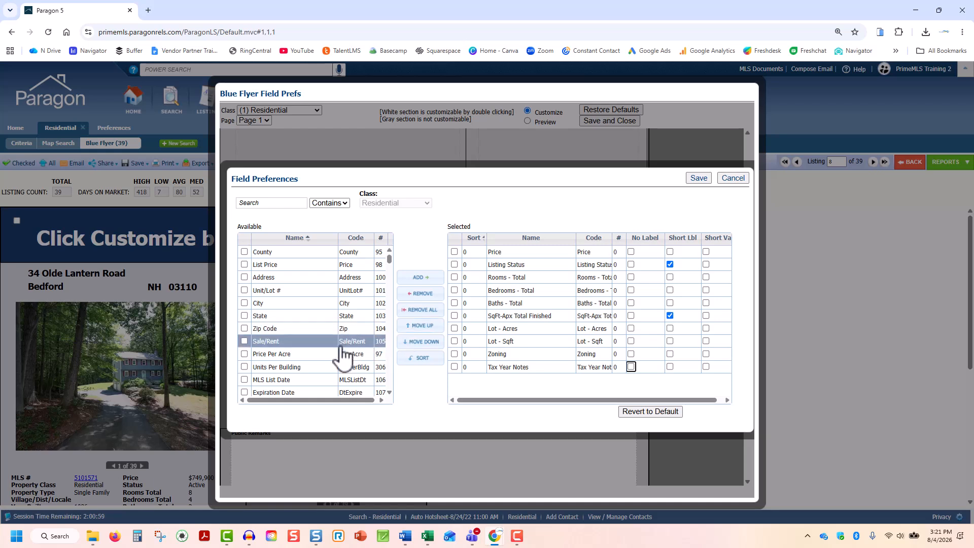
scroll(314, 361, down, 1)
scroll(315, 369, down, 1)
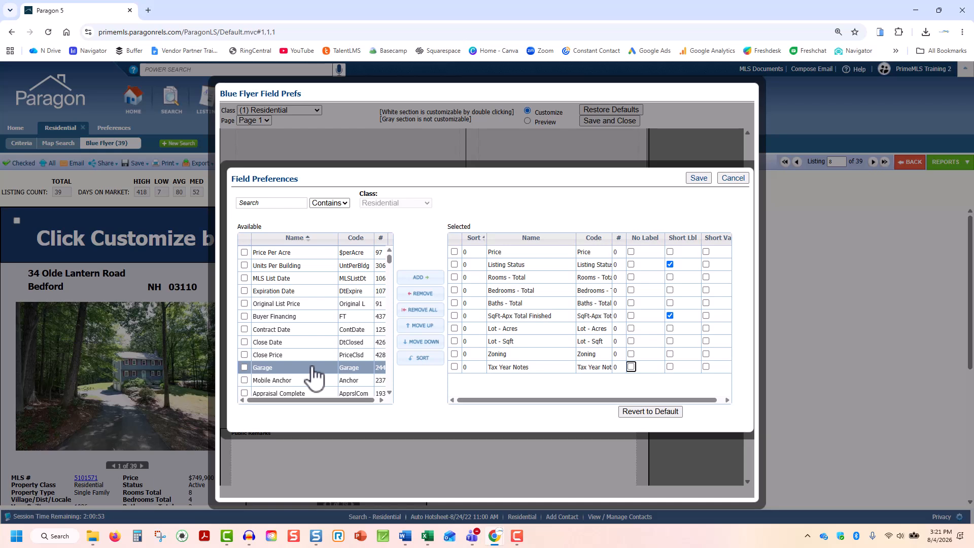
double_click(313, 368)
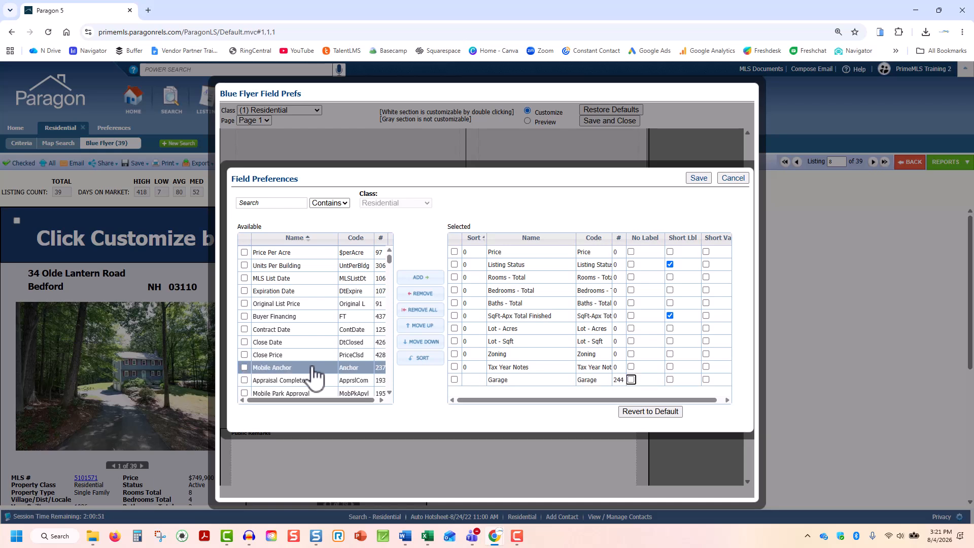
click(269, 204)
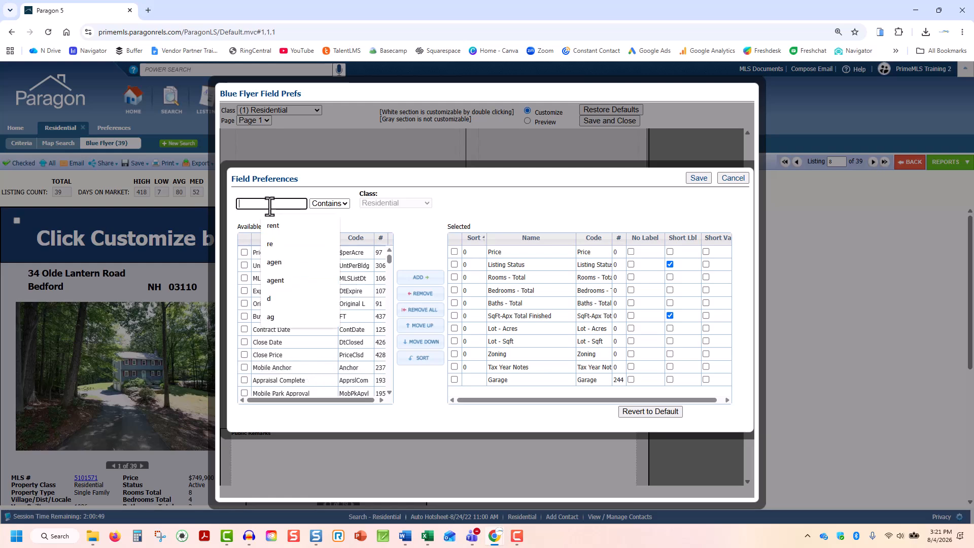
text(garag)
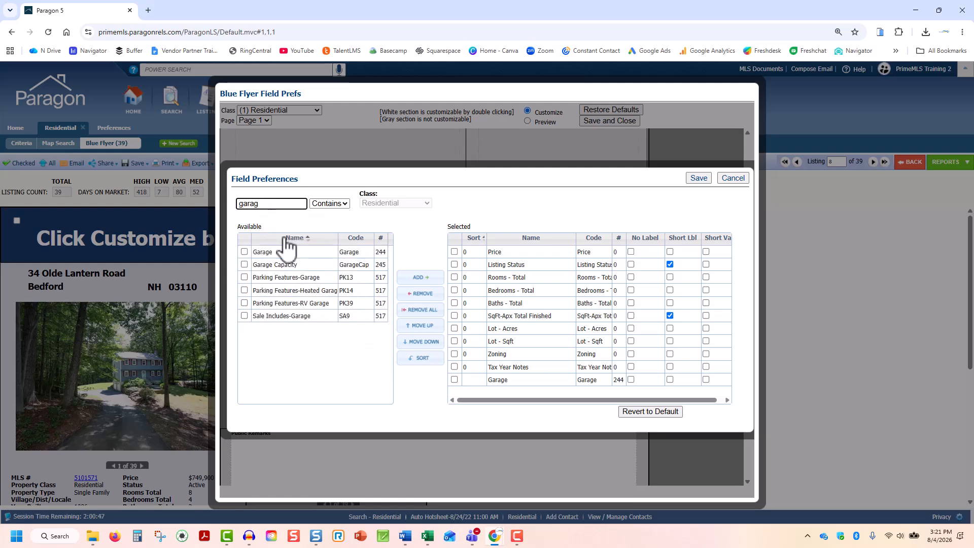
double_click(304, 265)
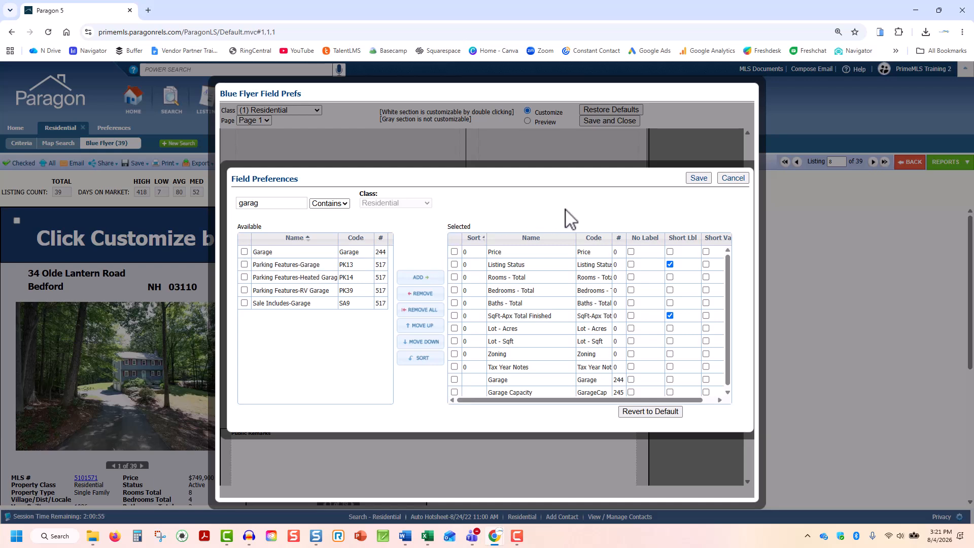
Remove the Lot - Sqft, Zoning and Tax Year Notes fields from the selected fields and save the field preferences.
click(547, 355)
click(544, 367)
click(507, 341)
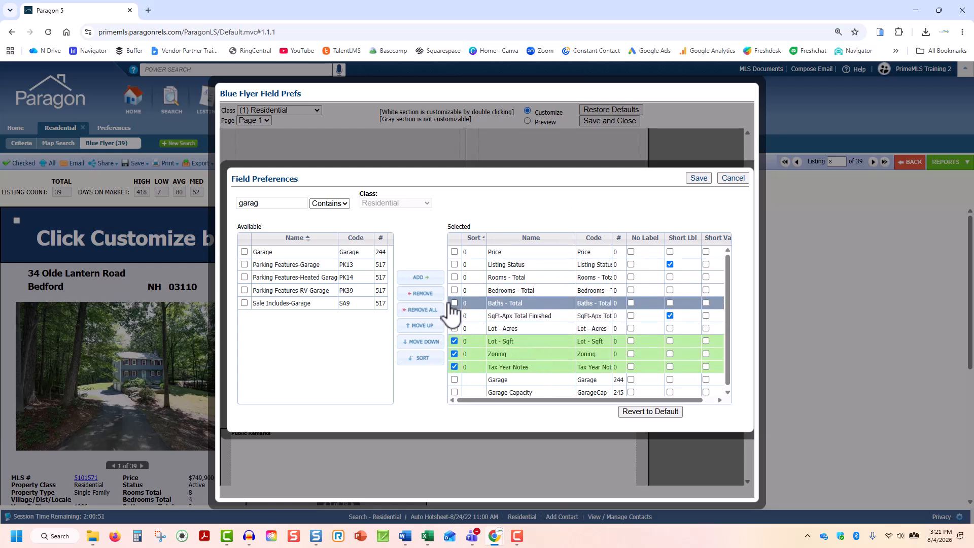
click(426, 294)
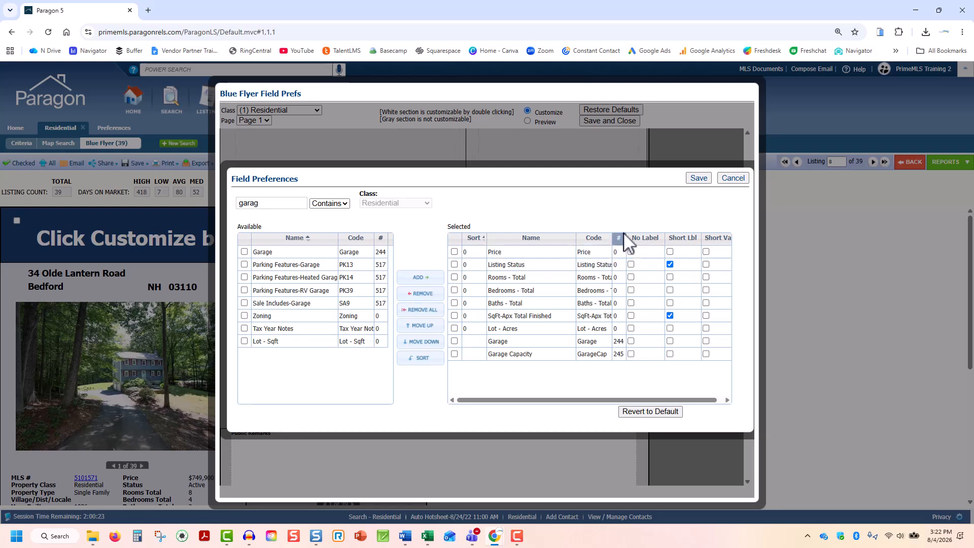
click(698, 178)
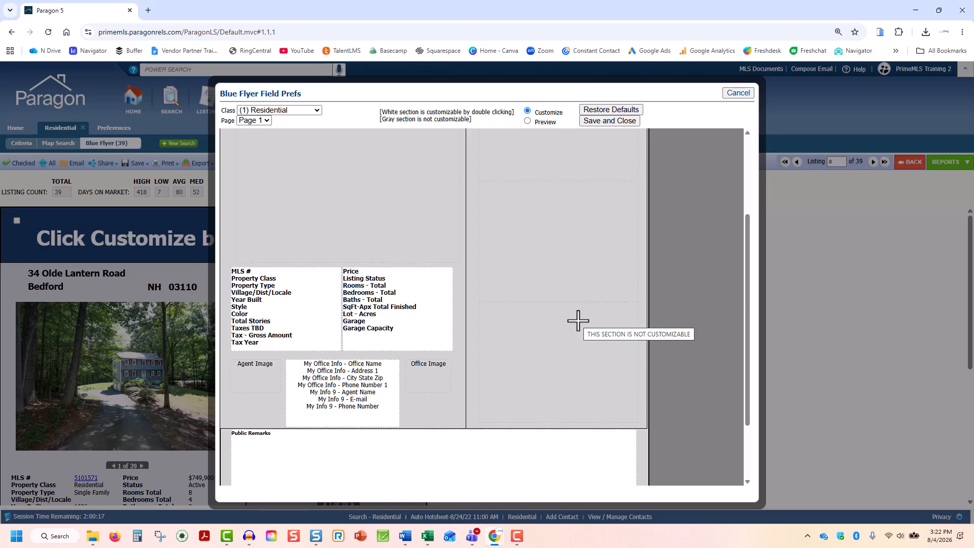
Examine the field preferences of the Public Remarks section and the agent and office information section without changing them.
scroll(579, 320, down, 2)
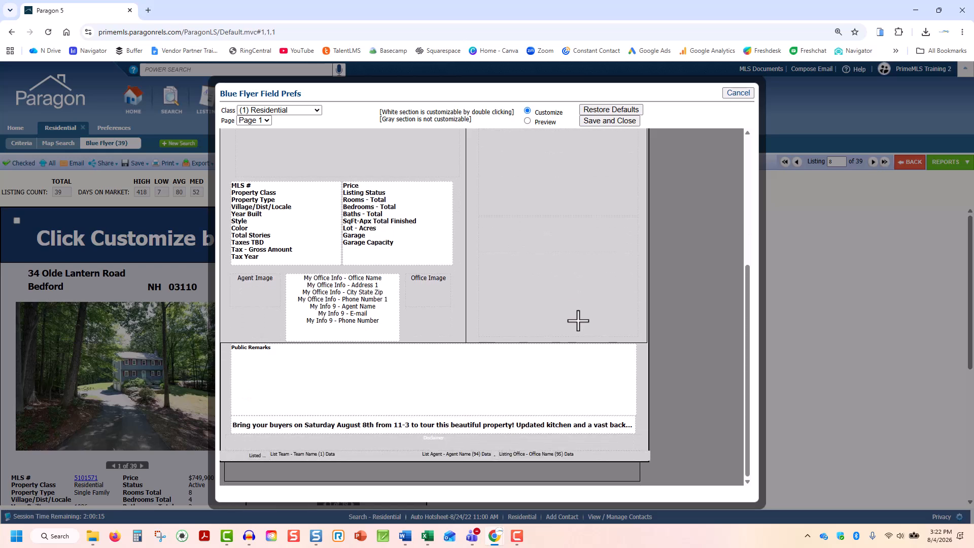
double_click(457, 386)
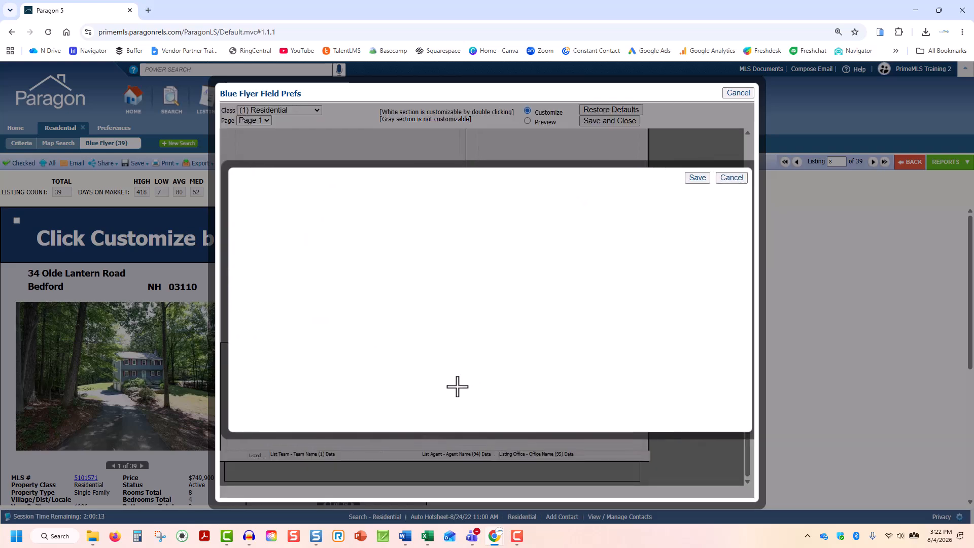
click(741, 177)
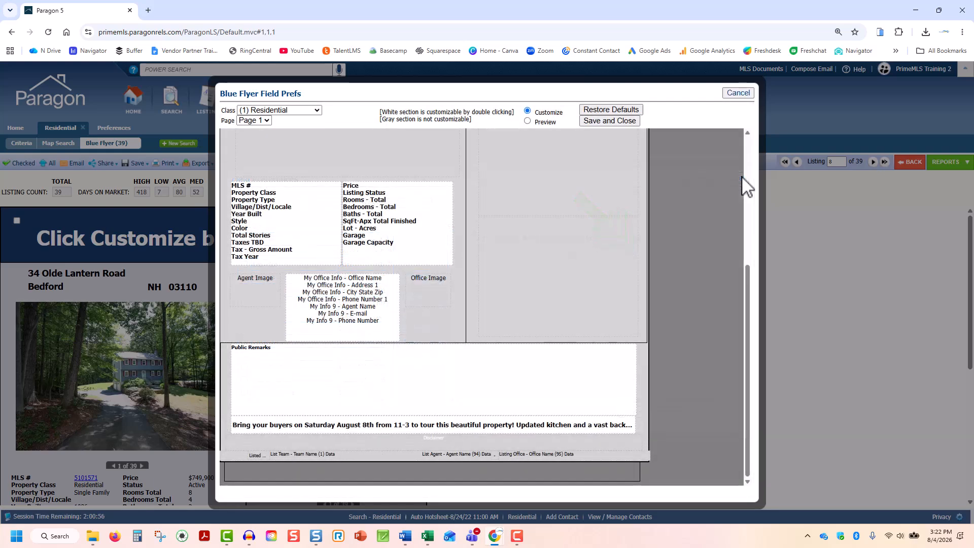
double_click(330, 323)
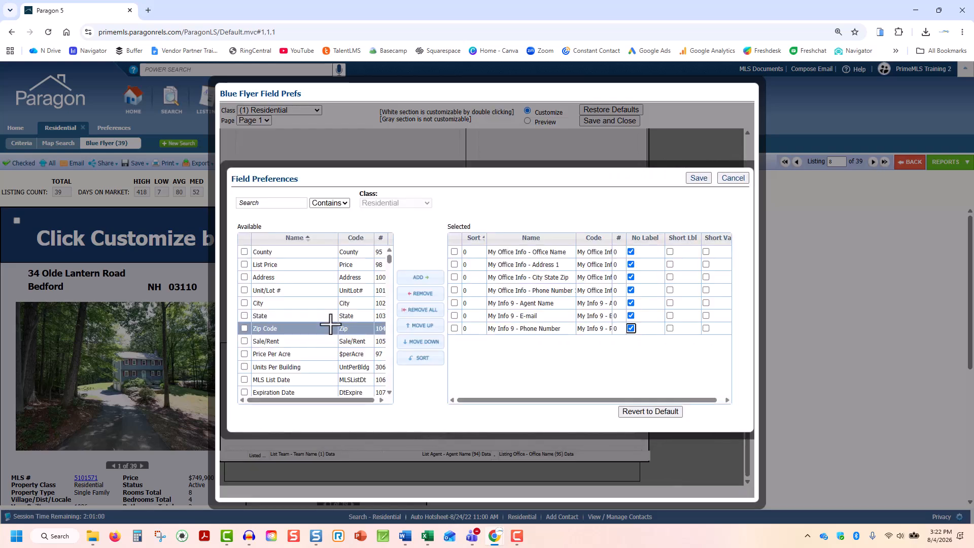
click(734, 178)
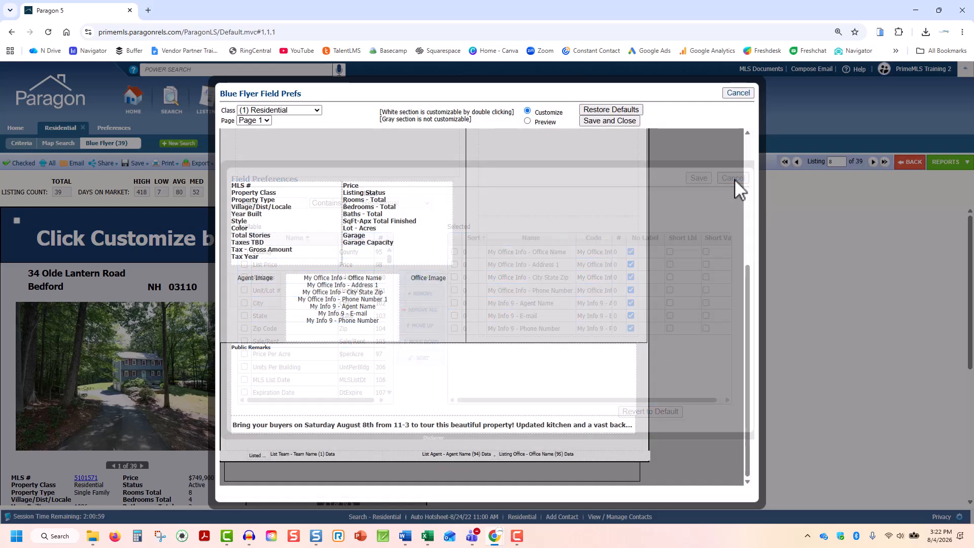
Save and close the Blue Flyer customization and review the updated flyer down to the public remarks.
click(602, 121)
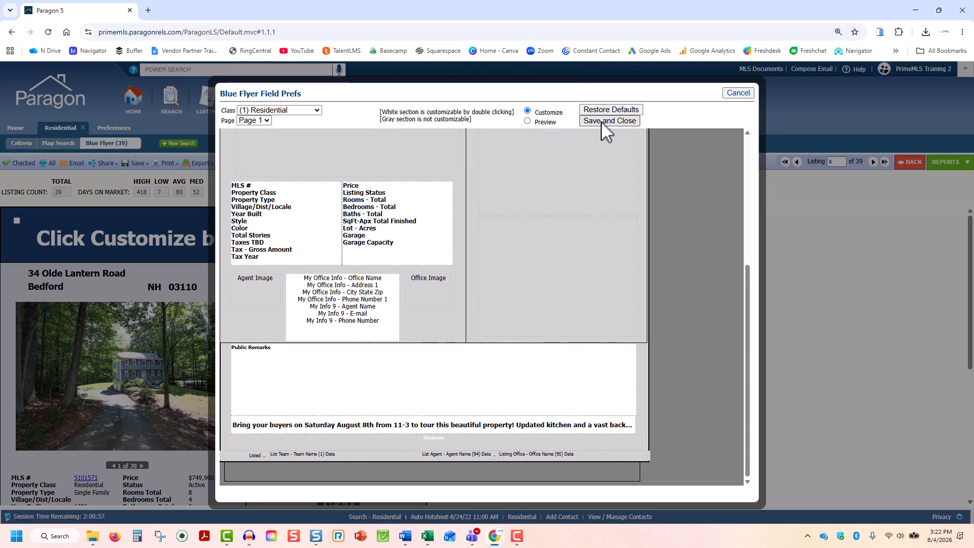
scroll(570, 324, down, 3)
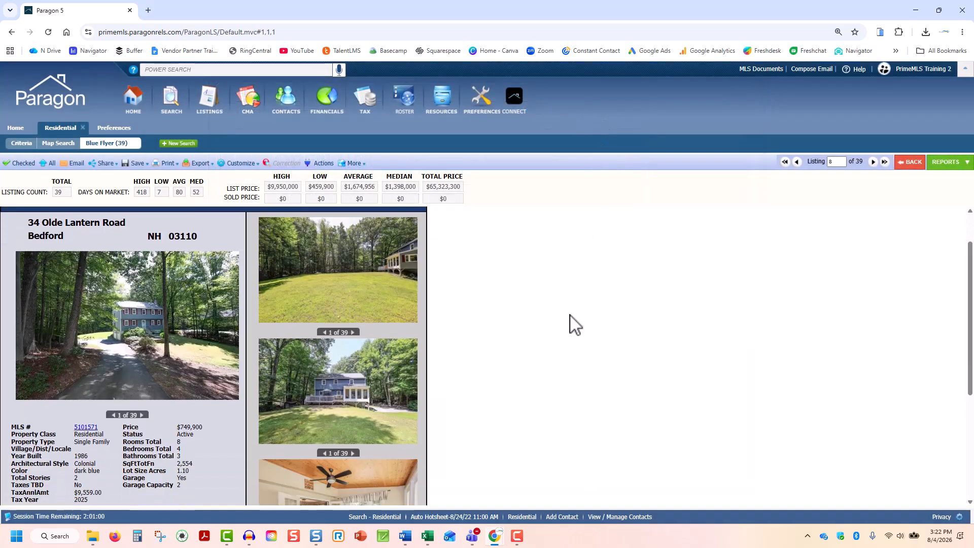
scroll(570, 325, down, 2)
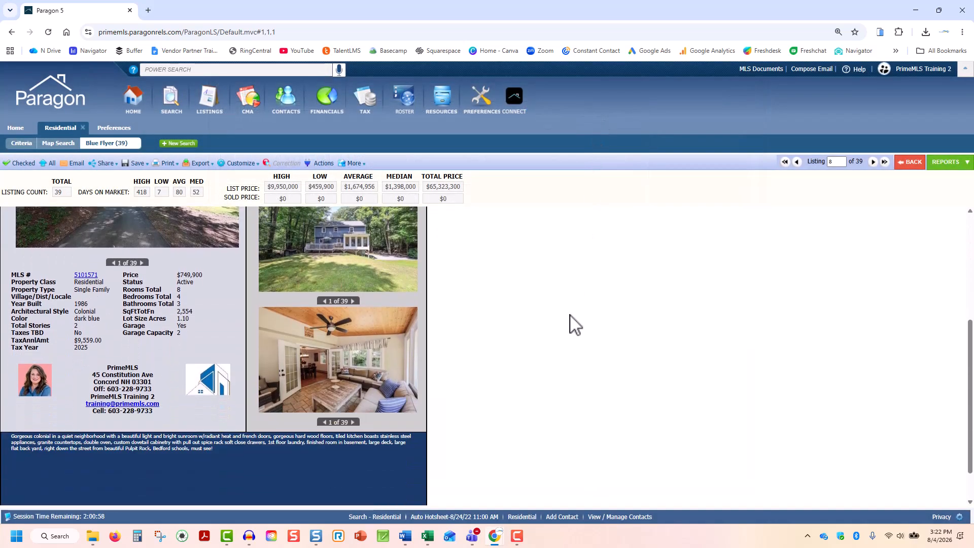
mouse_move(479, 98)
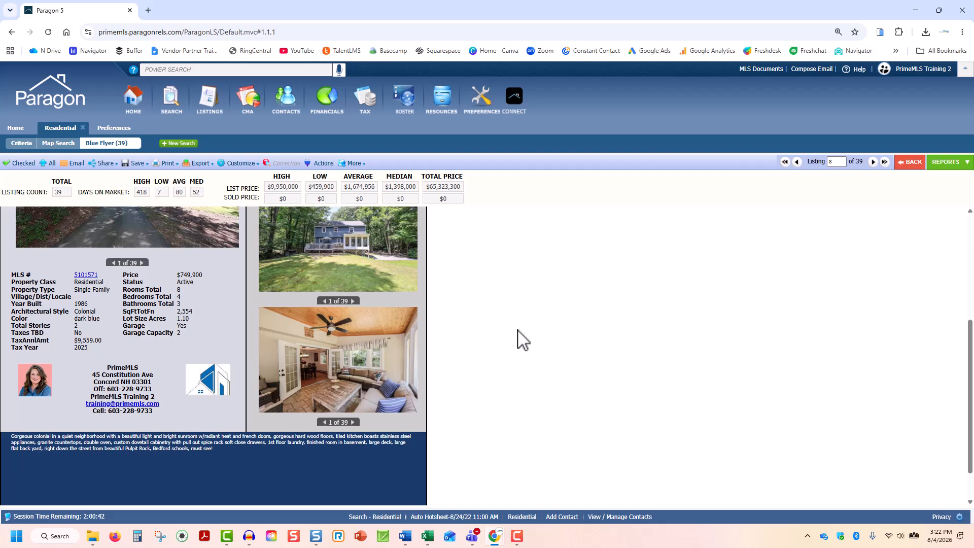
Advance the flyer's upper side photo to image 3 of 39 and the middle side photo to image 4 of 39.
scroll(522, 339, up, 3)
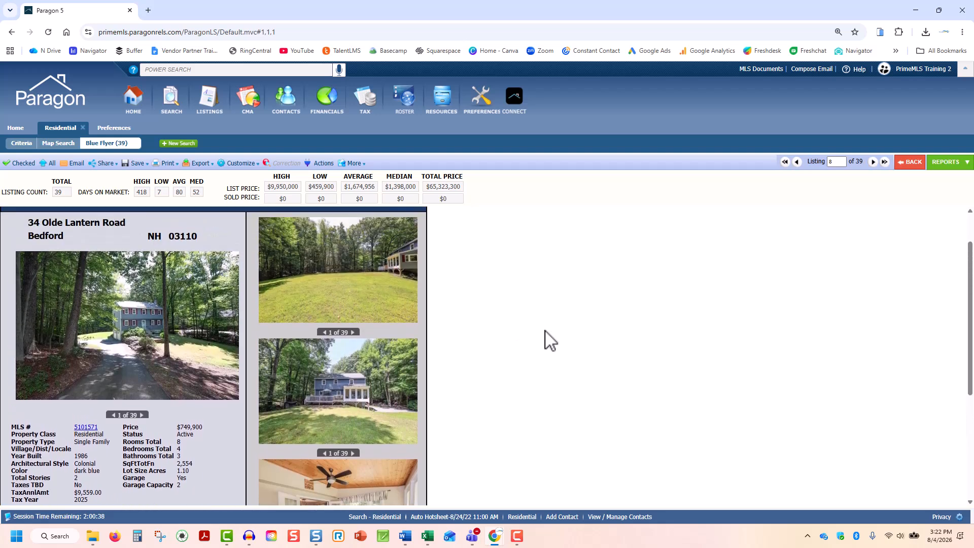
click(354, 333)
click(353, 332)
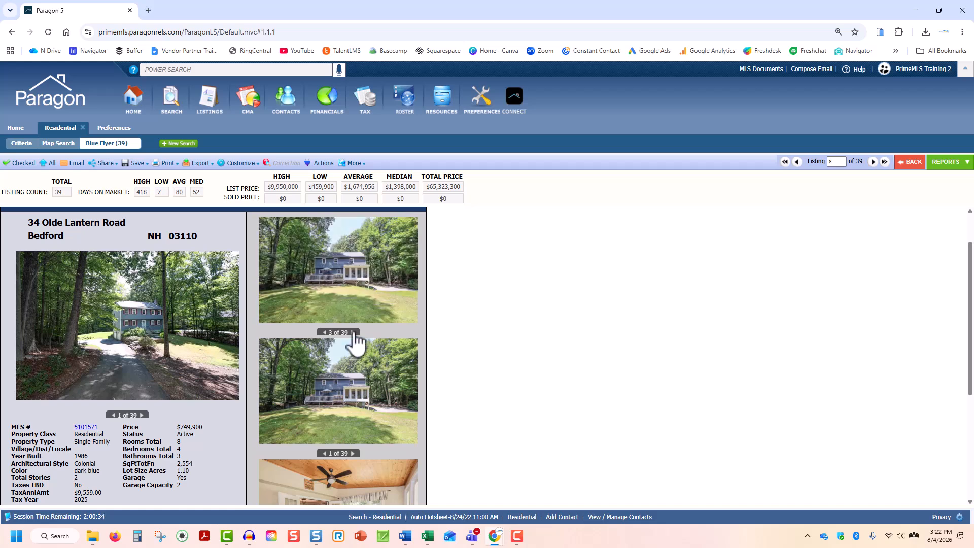
click(353, 453)
click(352, 453)
click(353, 453)
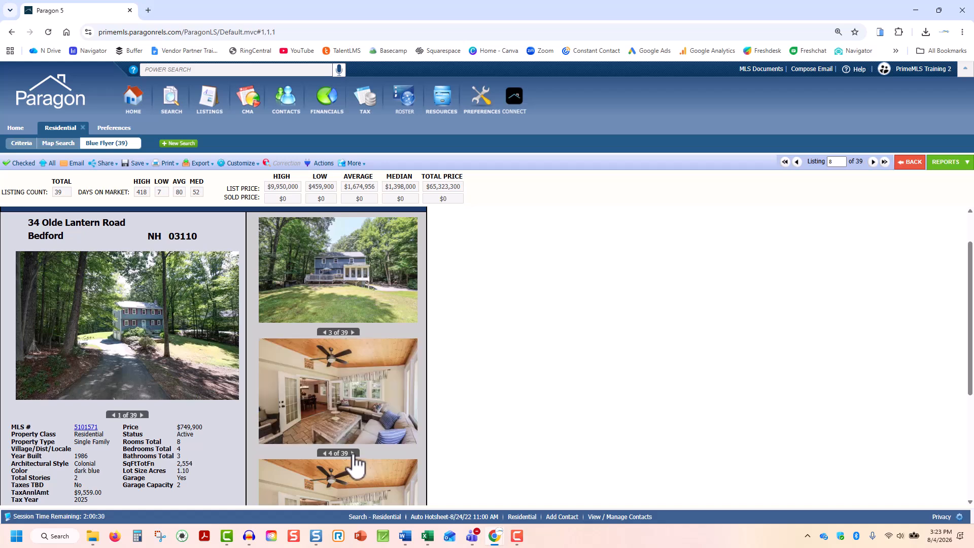
Advance the flyer's middle side photo to image 6 of 39.
click(352, 454)
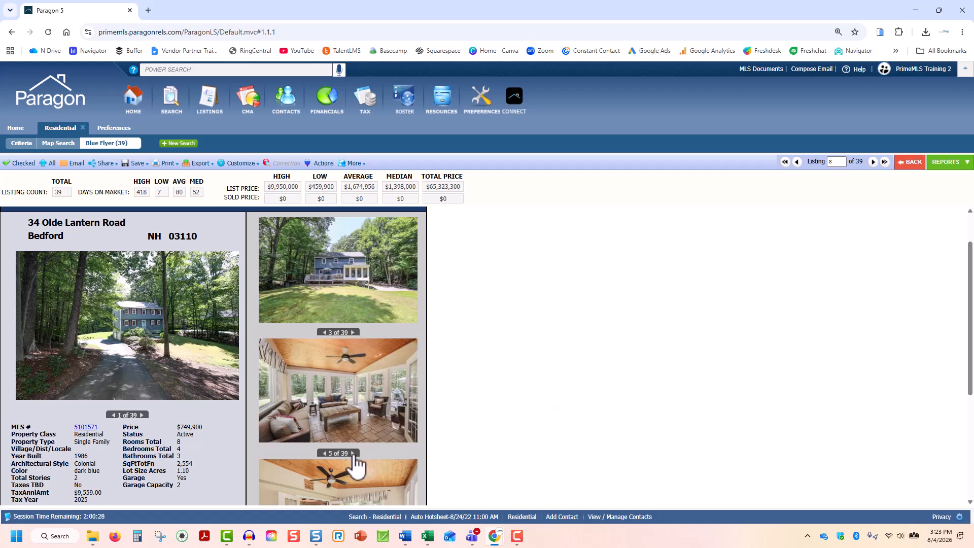
click(353, 453)
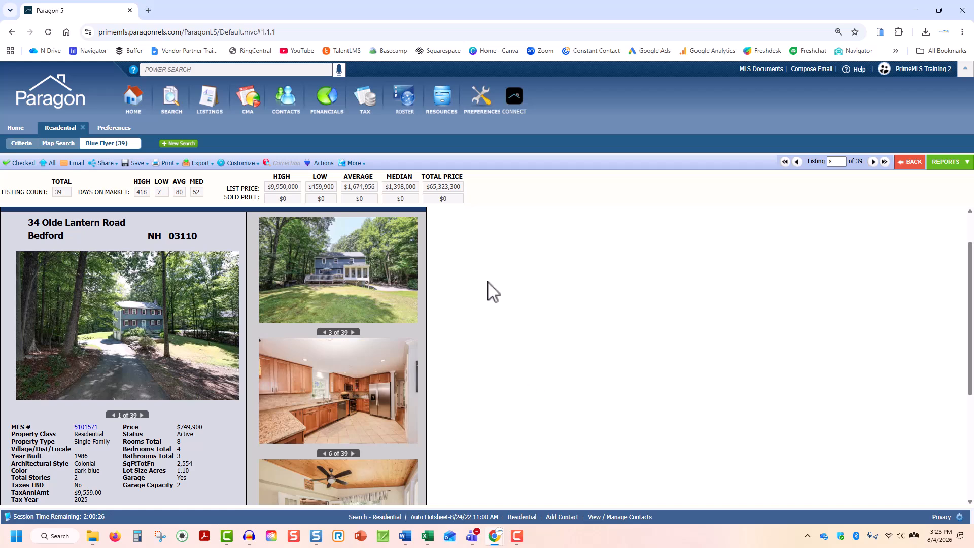
click(172, 166)
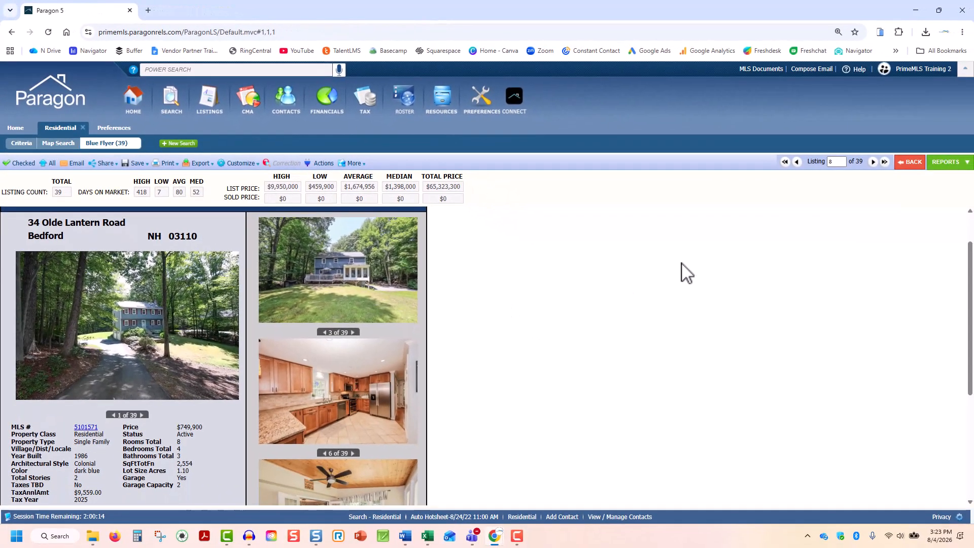
Switch the listing to the ADMIN 1PG detail report and open its field customization.
click(944, 164)
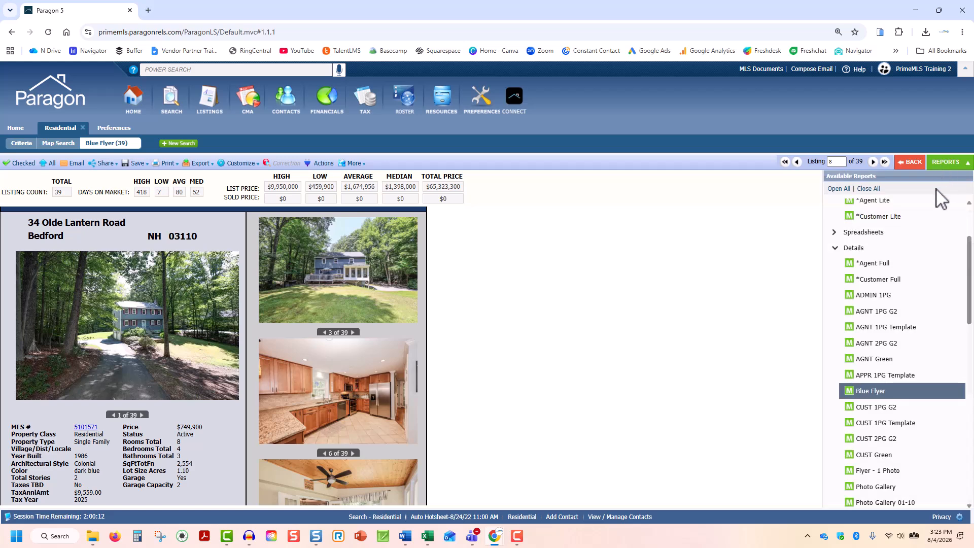
click(897, 296)
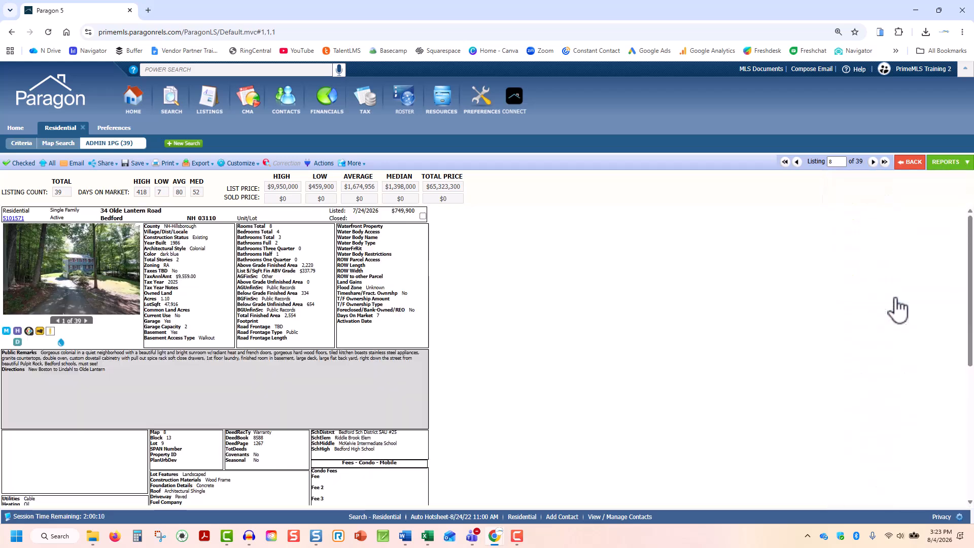
mouse_move(238, 165)
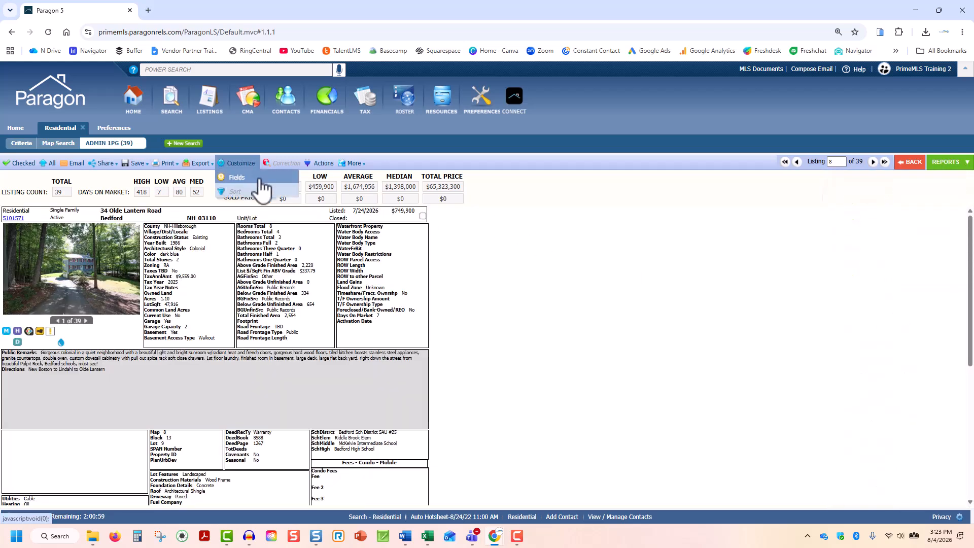
click(267, 178)
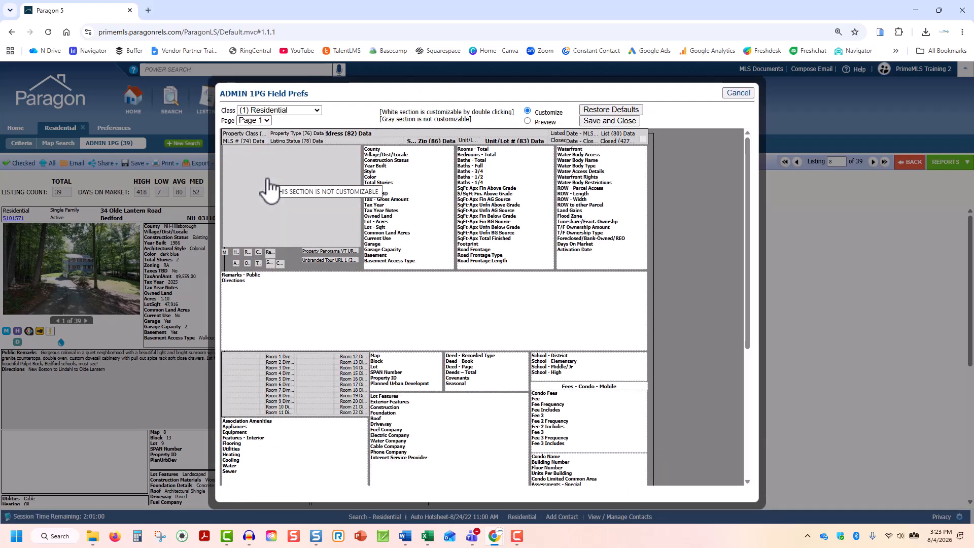
Examine the customizable sections of the ADMIN 1PG layout and the waterfront section's field preferences, then close those preferences without saving.
scroll(718, 266, down, 4)
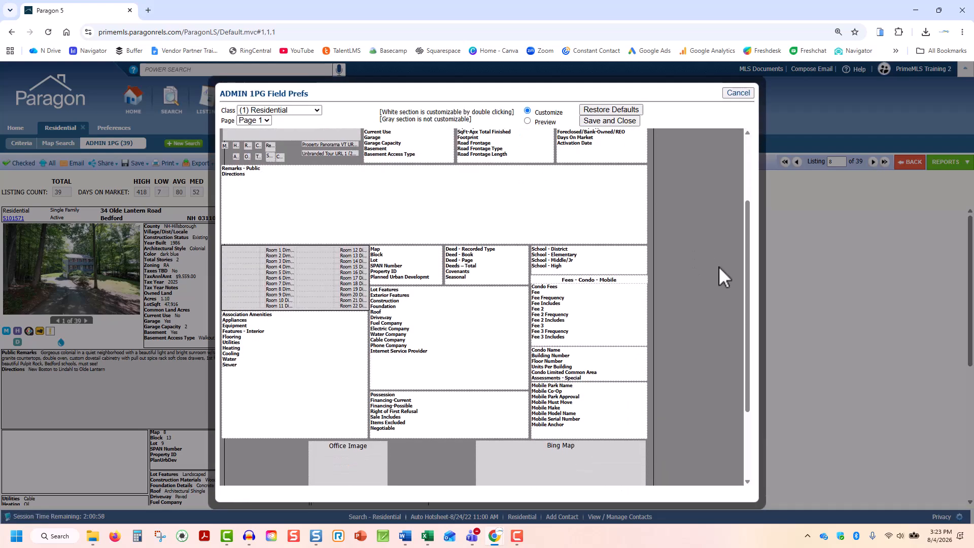
scroll(718, 266, up, 5)
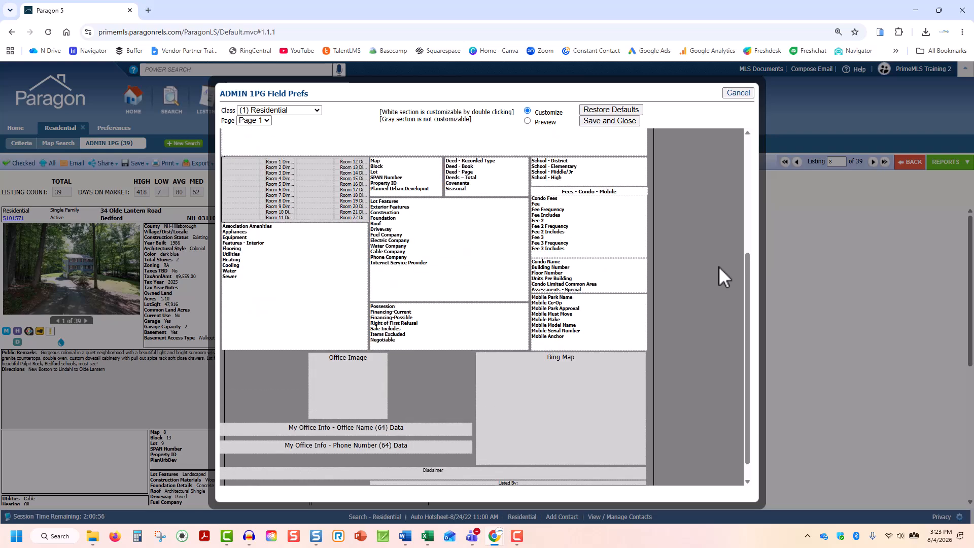
double_click(604, 220)
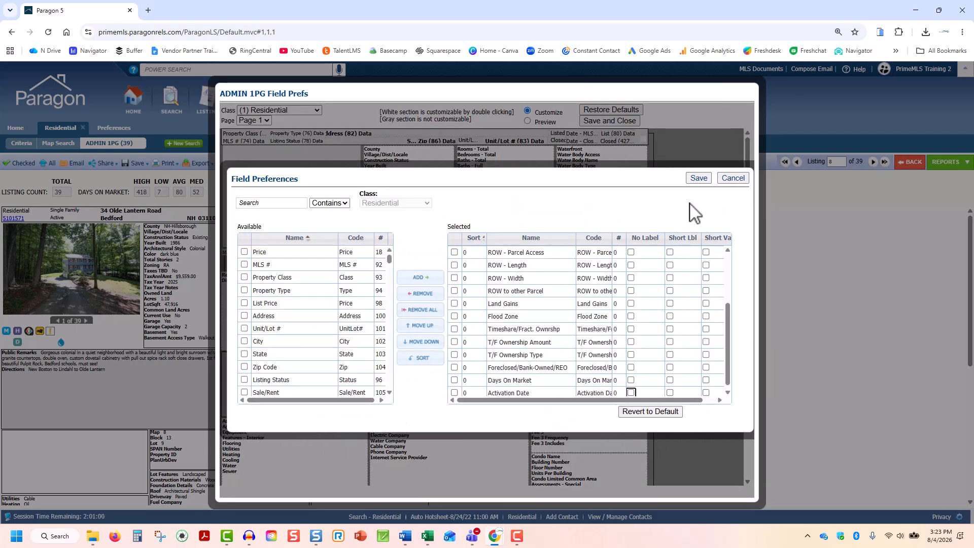
click(732, 179)
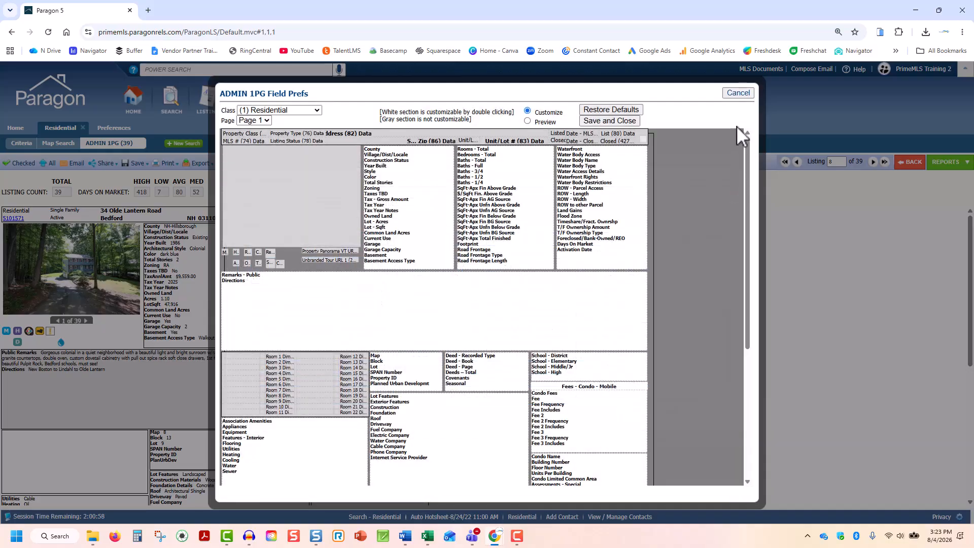